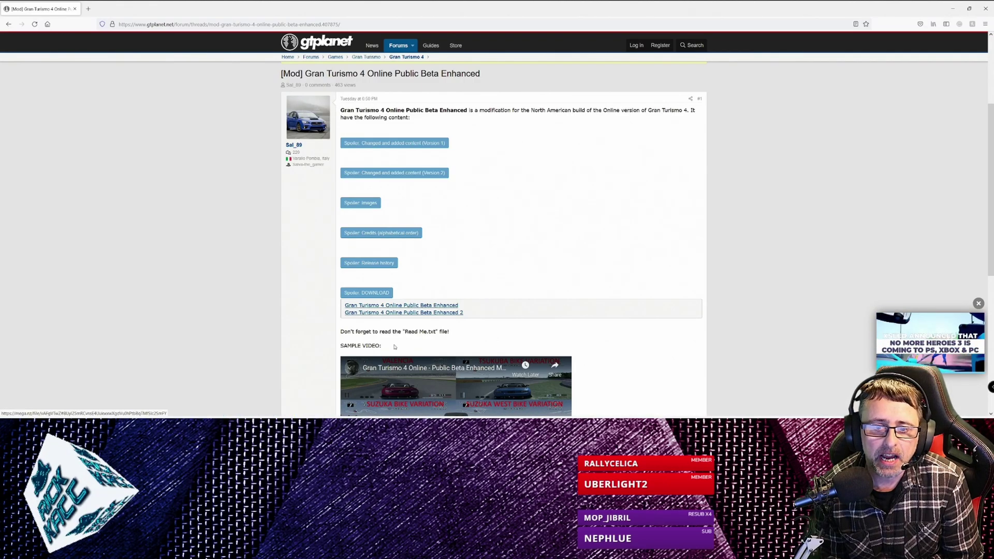
# Step: Open the first mod download link in MEGA, then close that tab to return to the GTPlanet thread
pyautogui.click(380, 306)
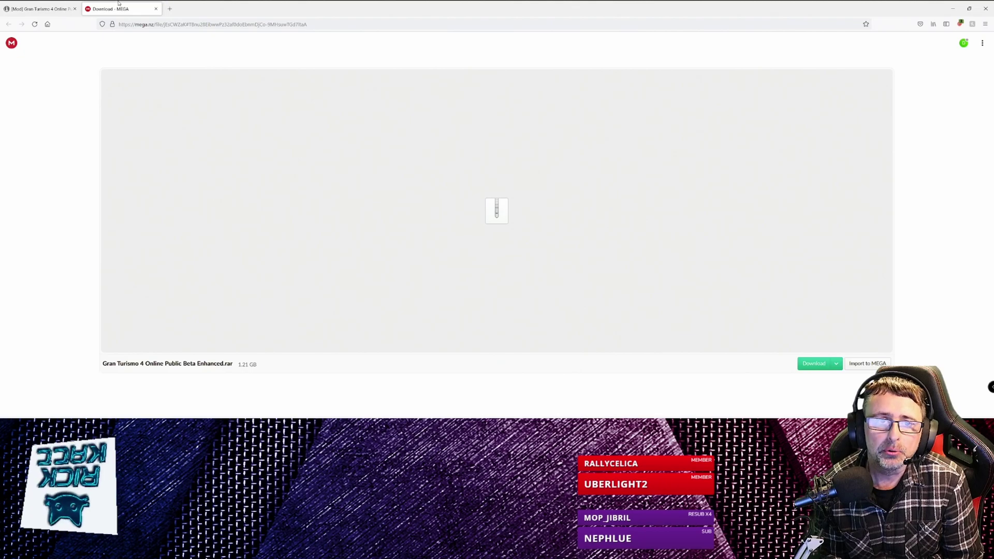
pyautogui.click(156, 8)
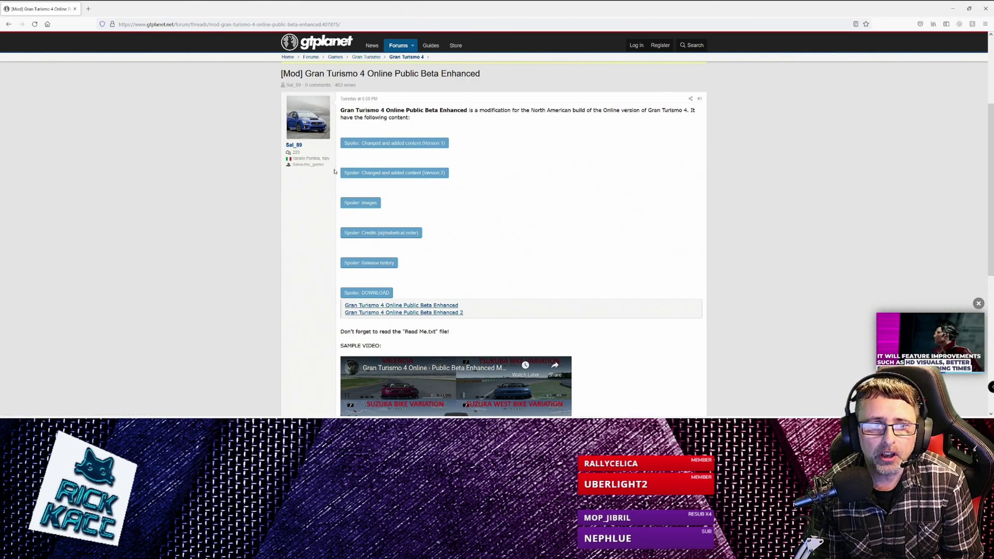
# Step: Extract the Enhanced 2 archive's mod folder to the desktop and close WinRAR
pyautogui.press('super+d')
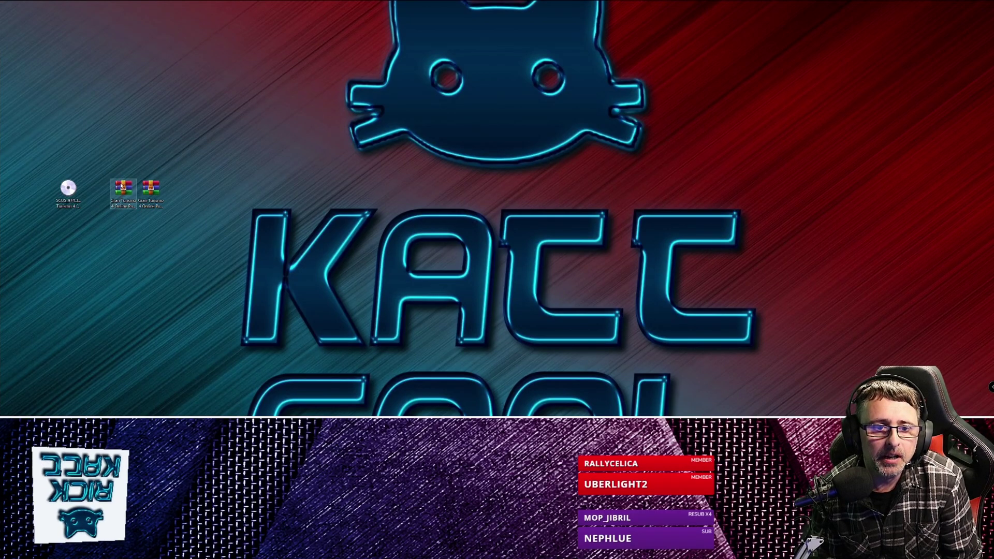
pyautogui.click(124, 189)
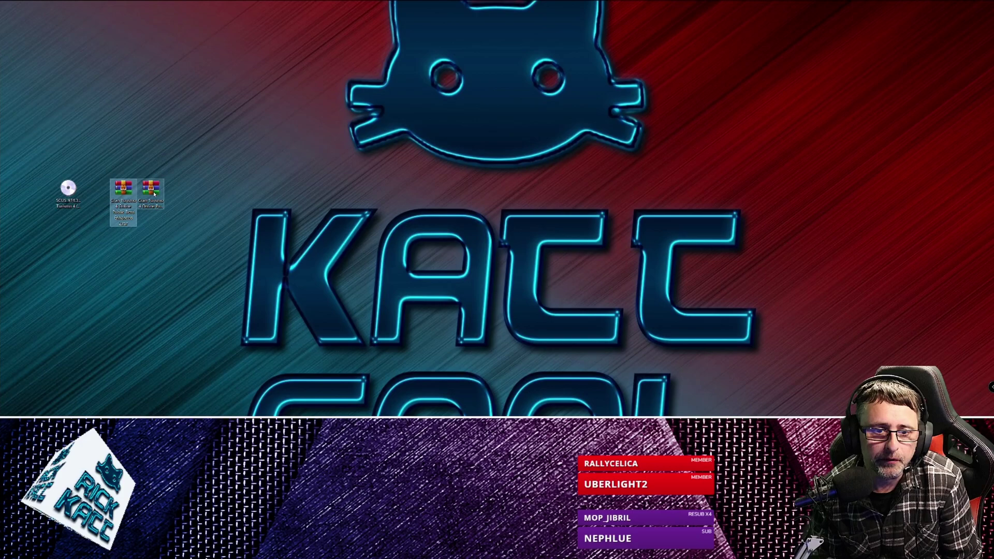
pyautogui.doubleClick(122, 187)
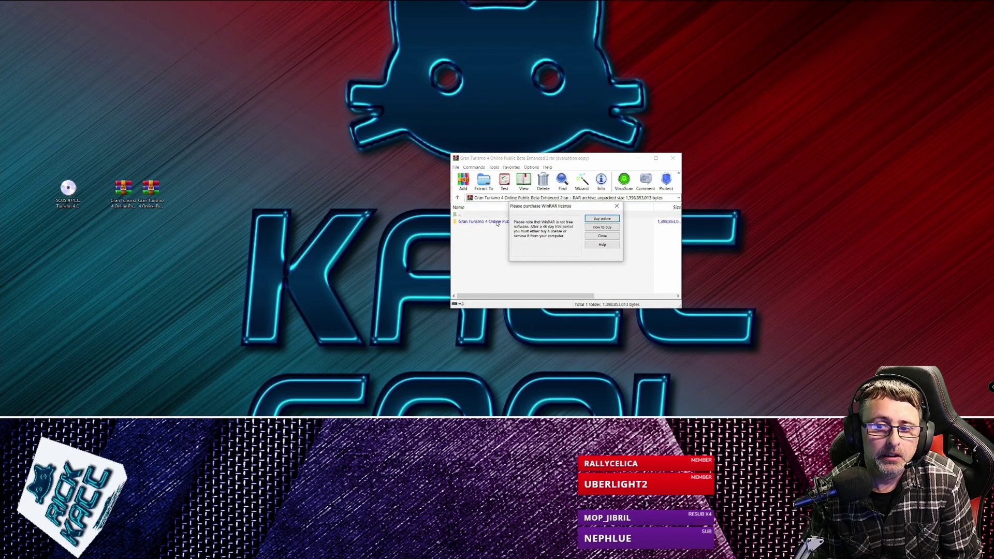
pyautogui.click(602, 237)
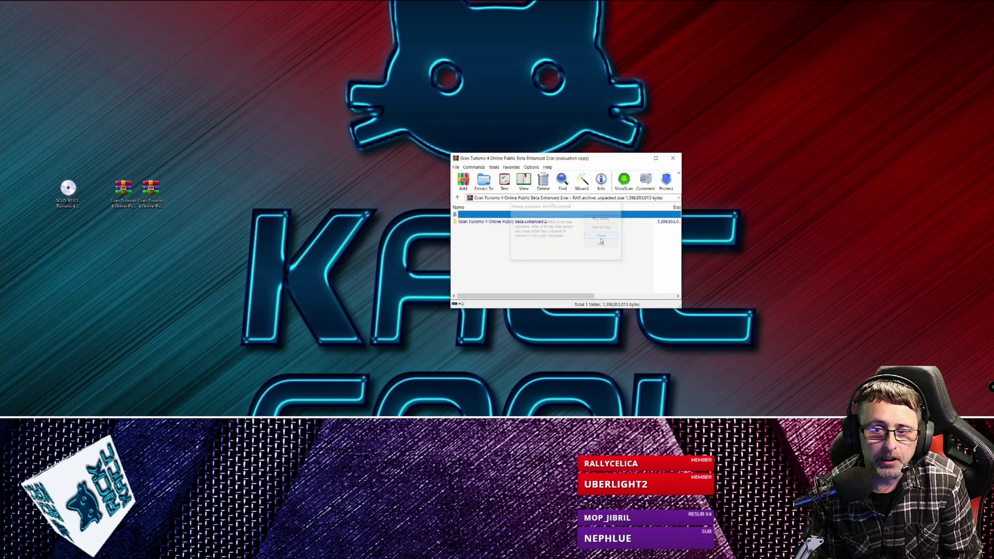
pyautogui.click(495, 222)
pyautogui.click(483, 182)
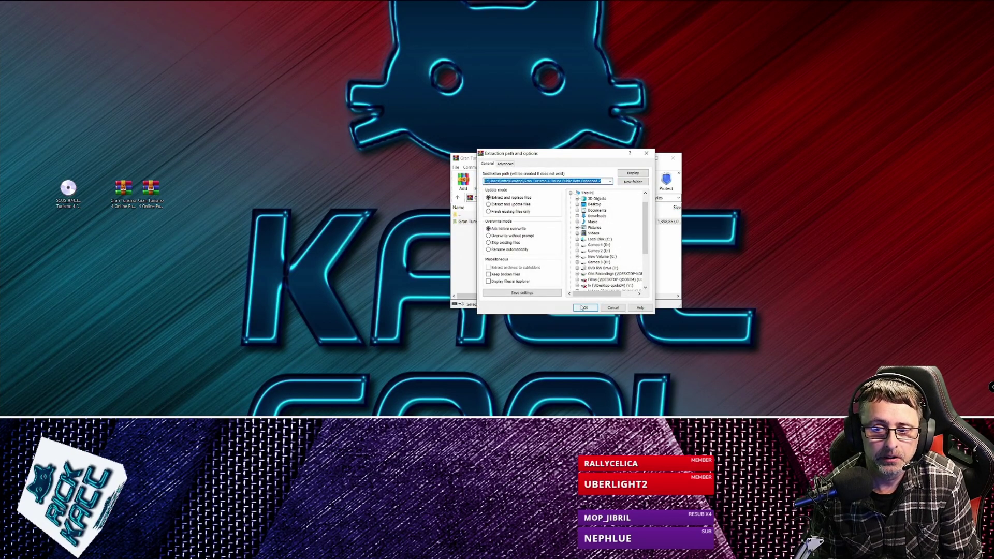
pyautogui.click(582, 307)
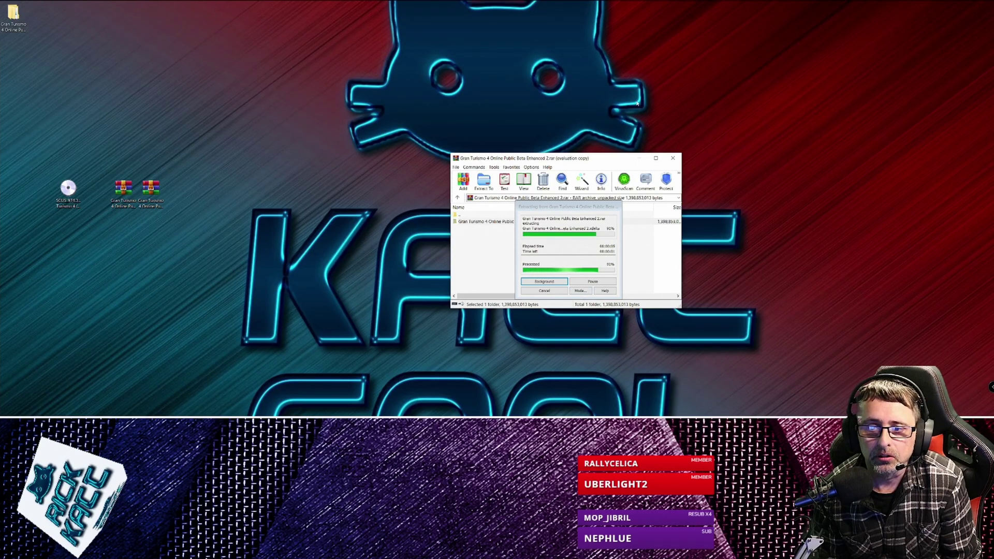
pyautogui.click(673, 158)
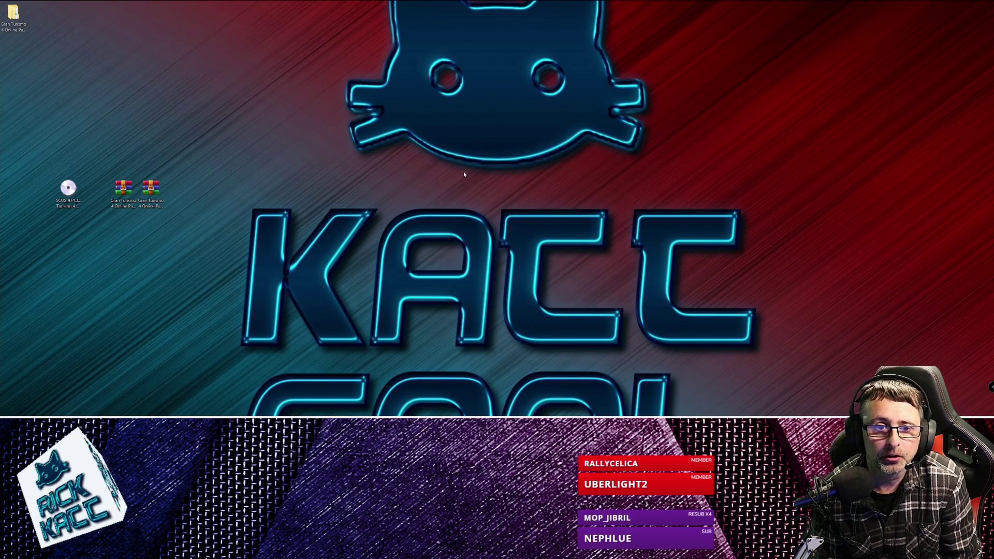
# Step: Extract the mod folder from 'Gran Turismo 4 Online Public Beta Enhanced.rar' to the desktop
pyautogui.click(158, 198)
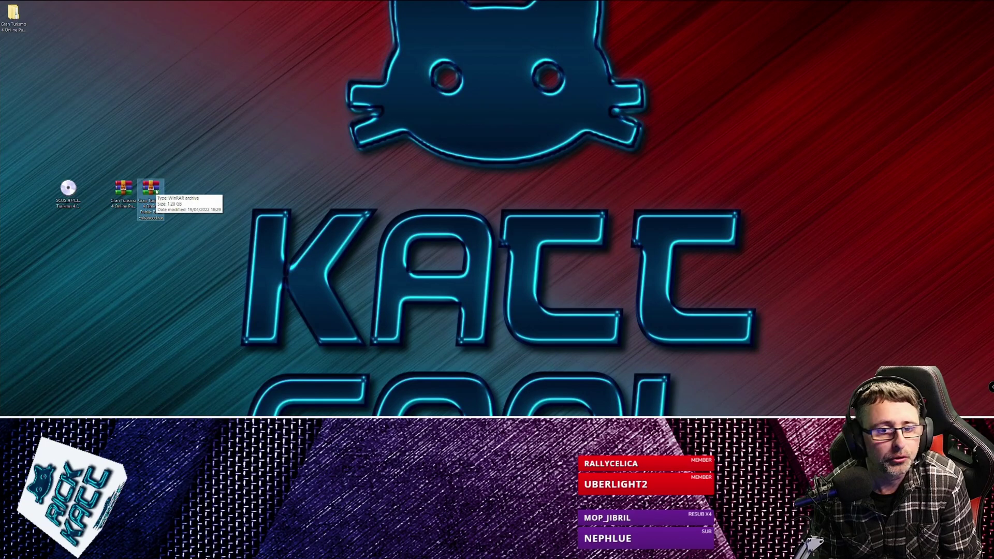
pyautogui.doubleClick(156, 192)
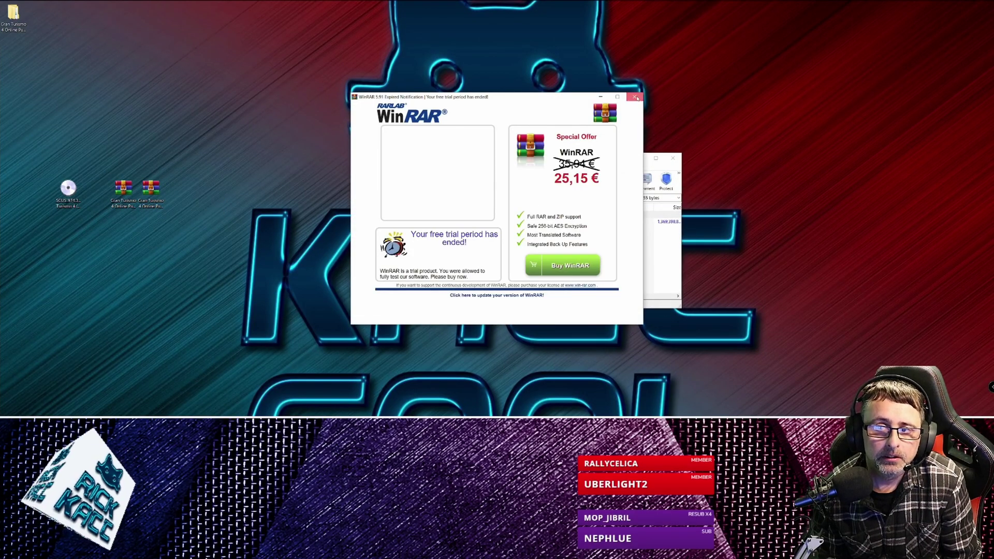
pyautogui.click(635, 97)
pyautogui.click(487, 222)
pyautogui.click(483, 181)
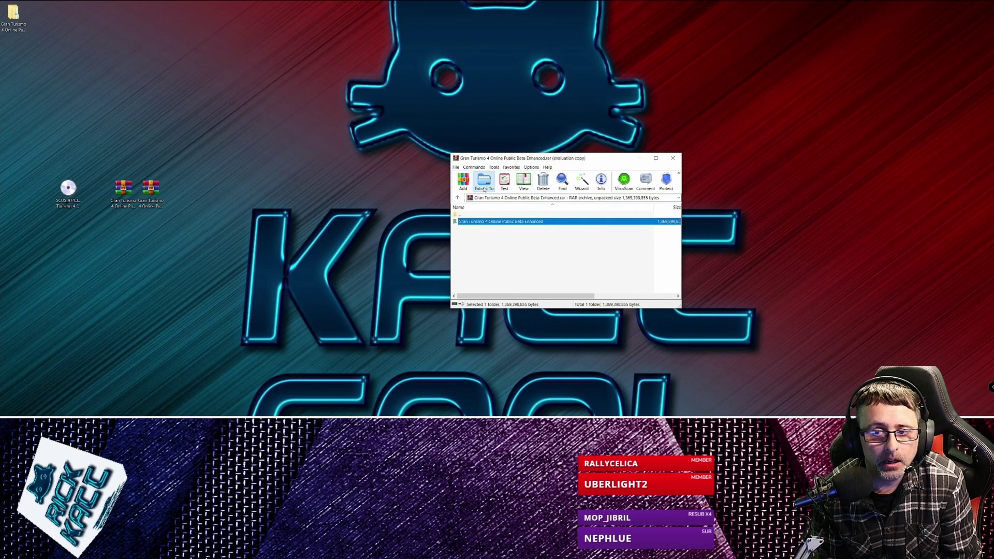
pyautogui.click(584, 308)
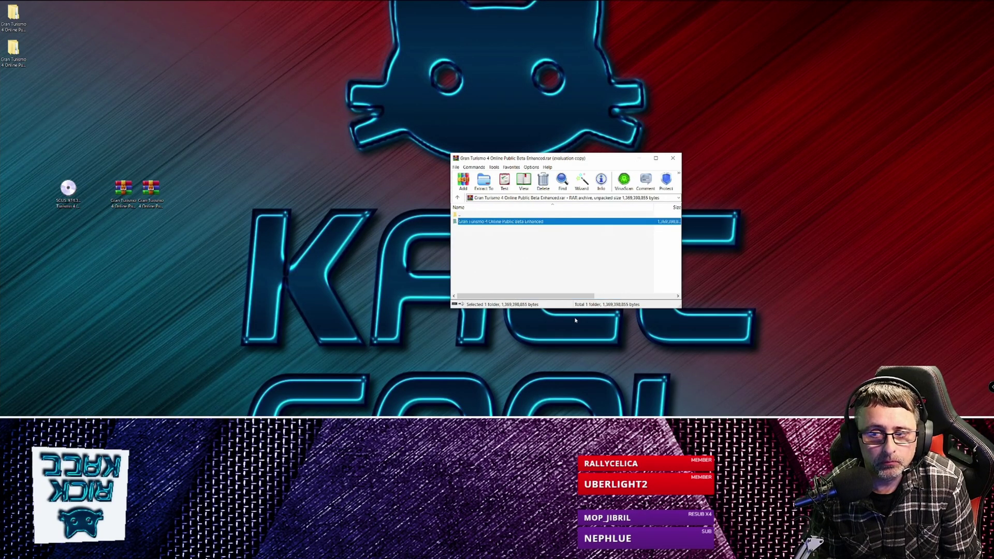
# Step: Close WinRAR, place the SCUS disc image beside the extracted folders, and select the second folder
pyautogui.click(672, 158)
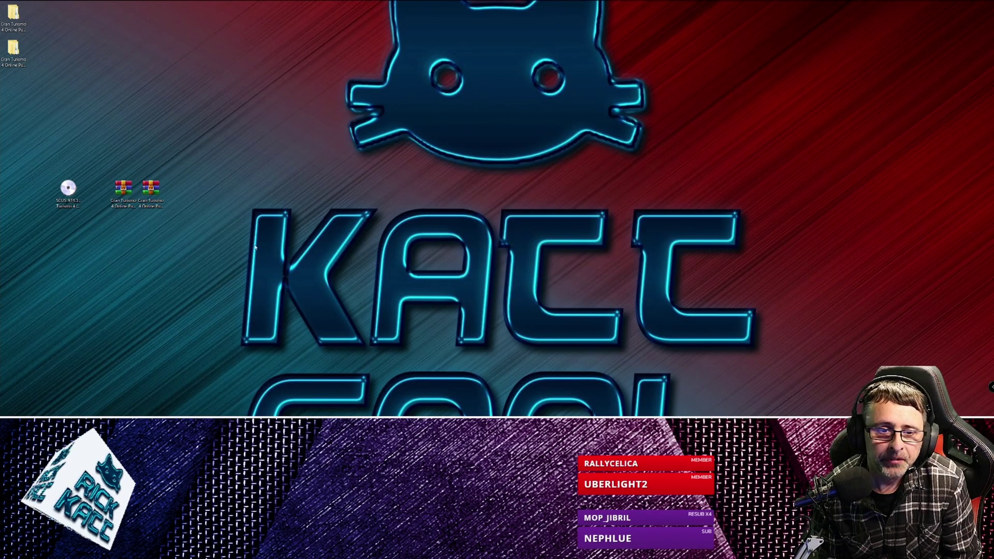
pyautogui.moveTo(69, 190); pyautogui.dragTo(207, 84)
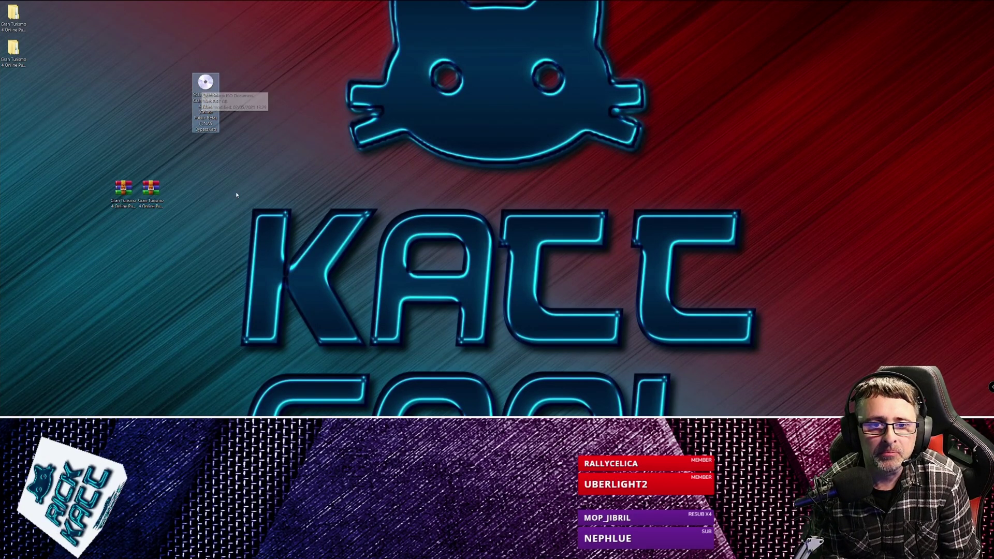
pyautogui.moveTo(205, 86); pyautogui.dragTo(85, 60)
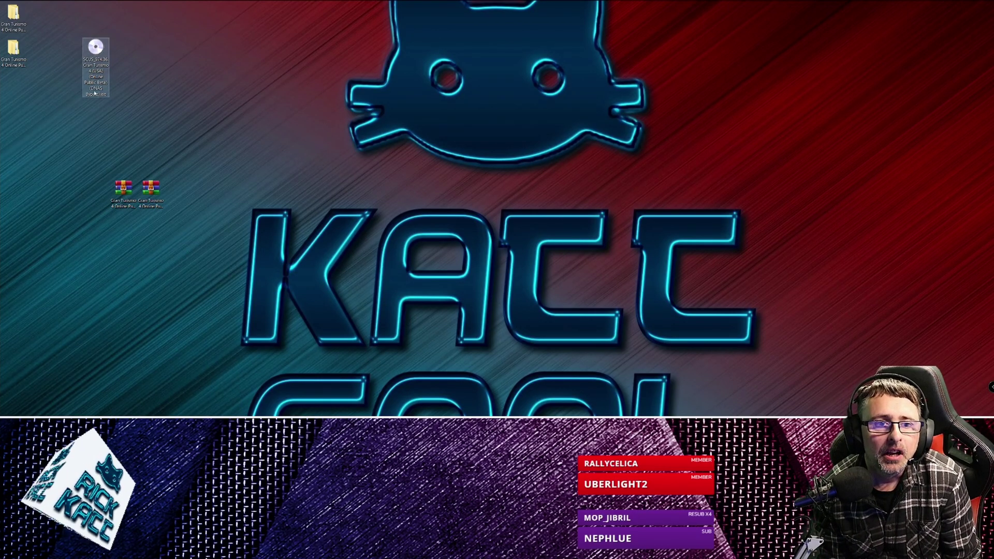
pyautogui.click(49, 328)
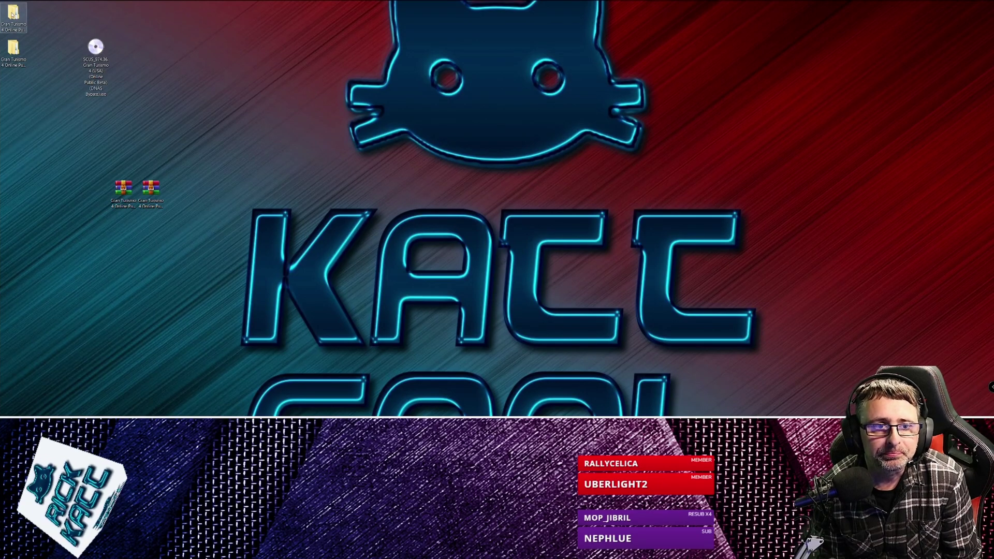
pyautogui.click(16, 62)
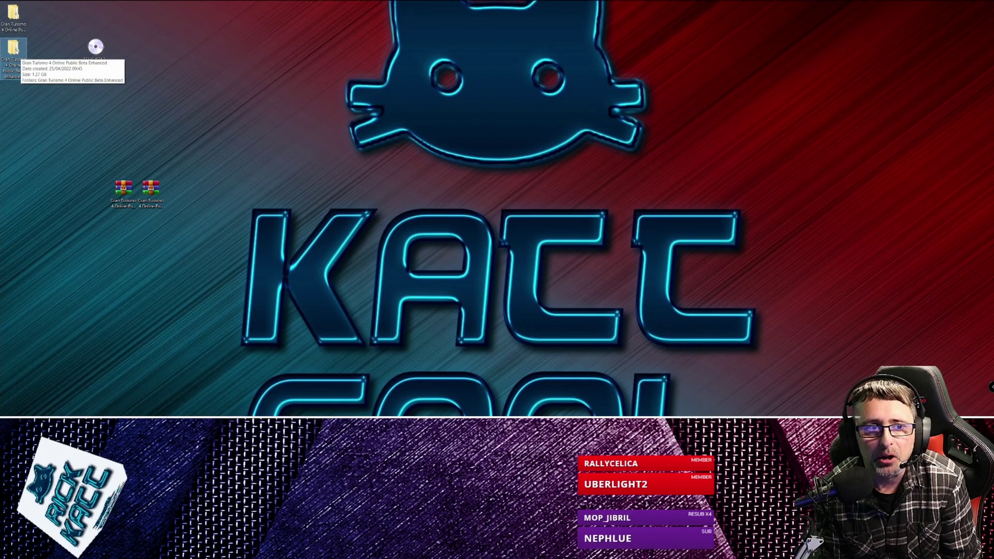
# Step: Open Read Me.txt inside the inner Enhanced mod folder, scroll through it, and close Notepad
pyautogui.doubleClick(15, 48)
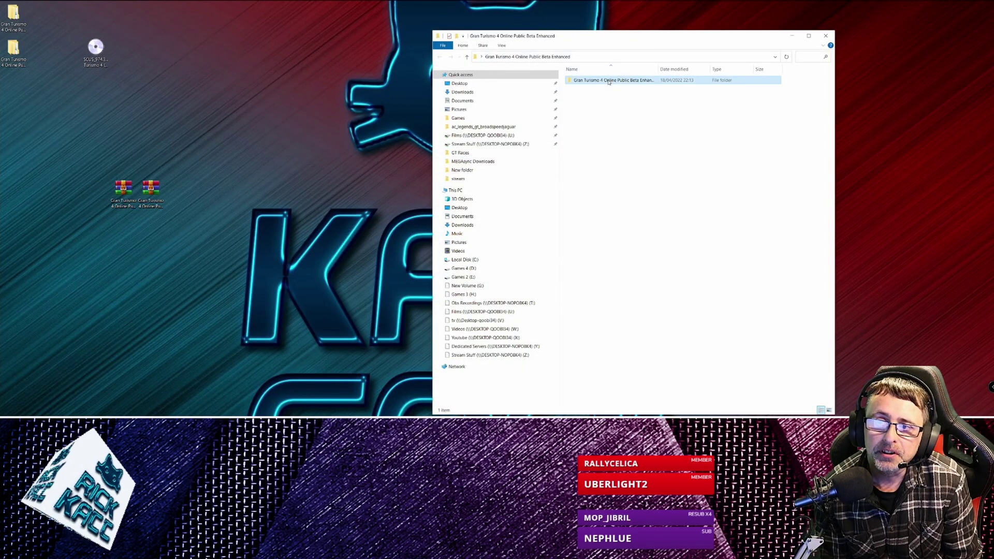
pyautogui.doubleClick(585, 81)
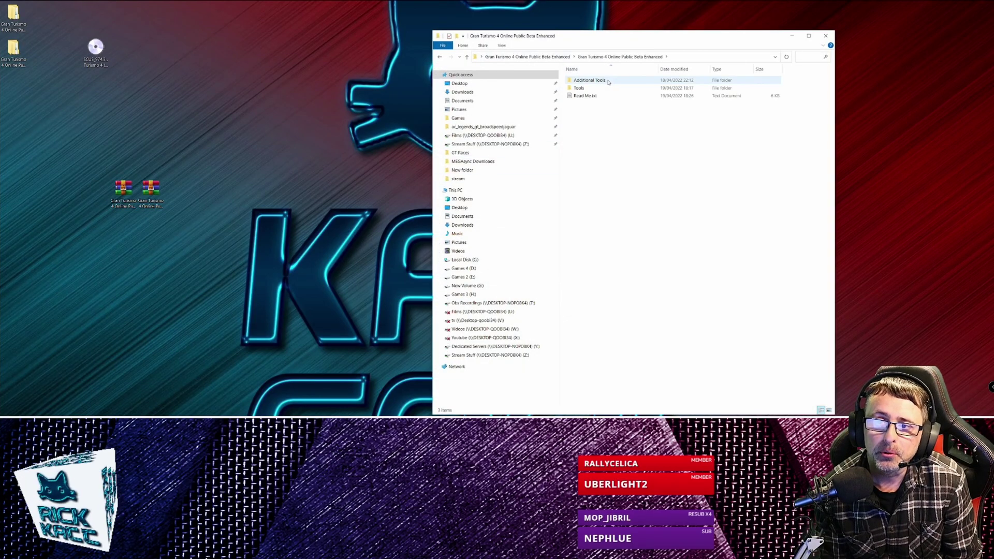
pyautogui.doubleClick(581, 96)
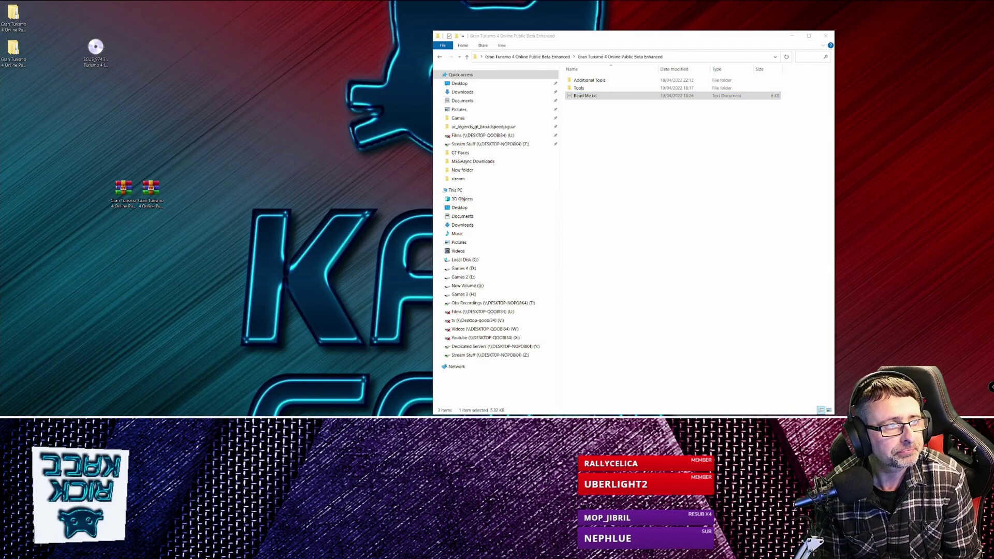
pyautogui.moveTo(207, 34); pyautogui.dragTo(500, 15)
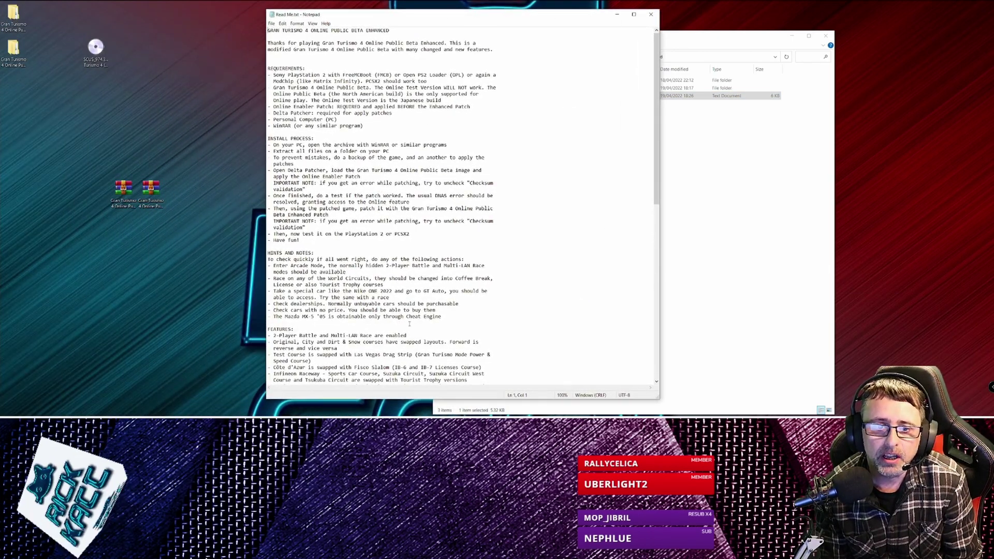
pyautogui.scroll(-14, 443, 224)
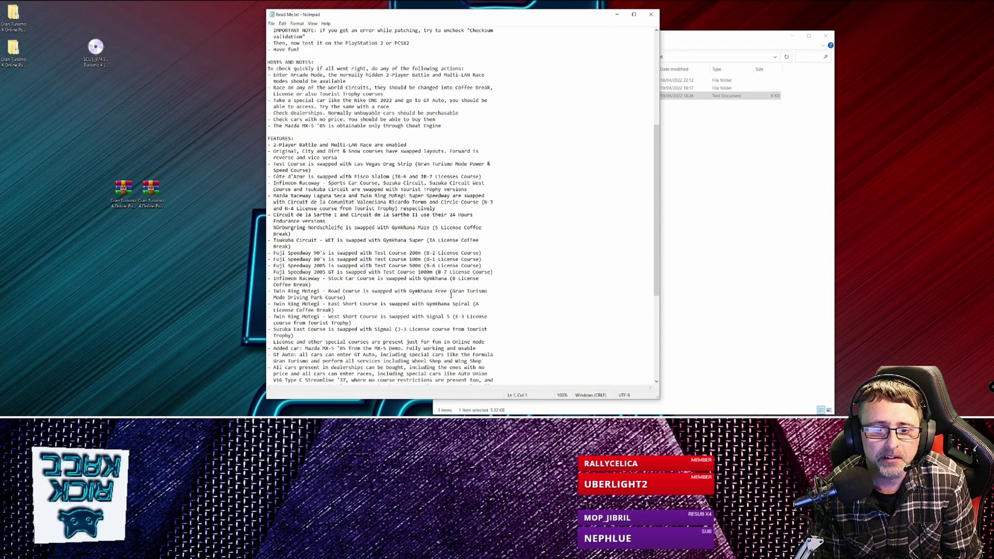
pyautogui.scroll(4, 446, 313)
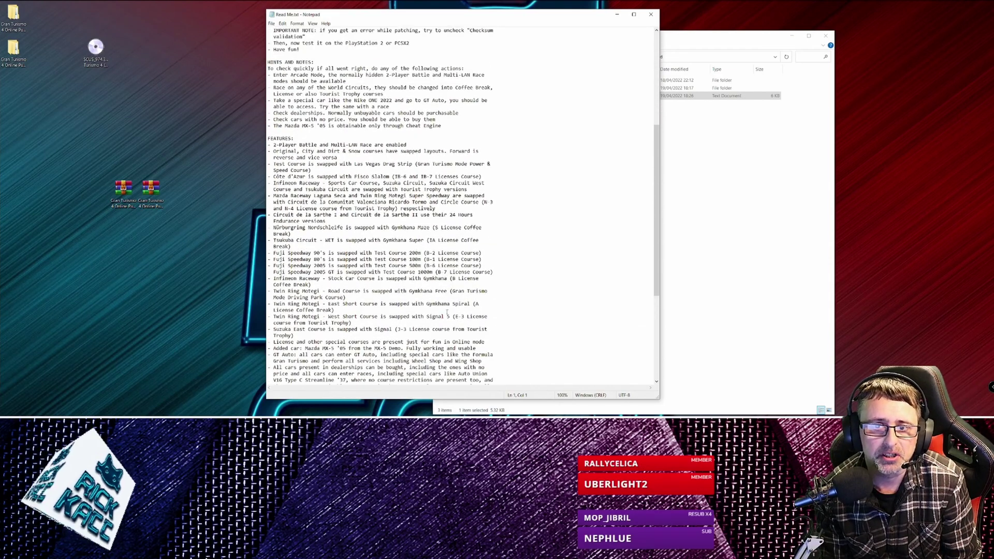
pyautogui.click(651, 15)
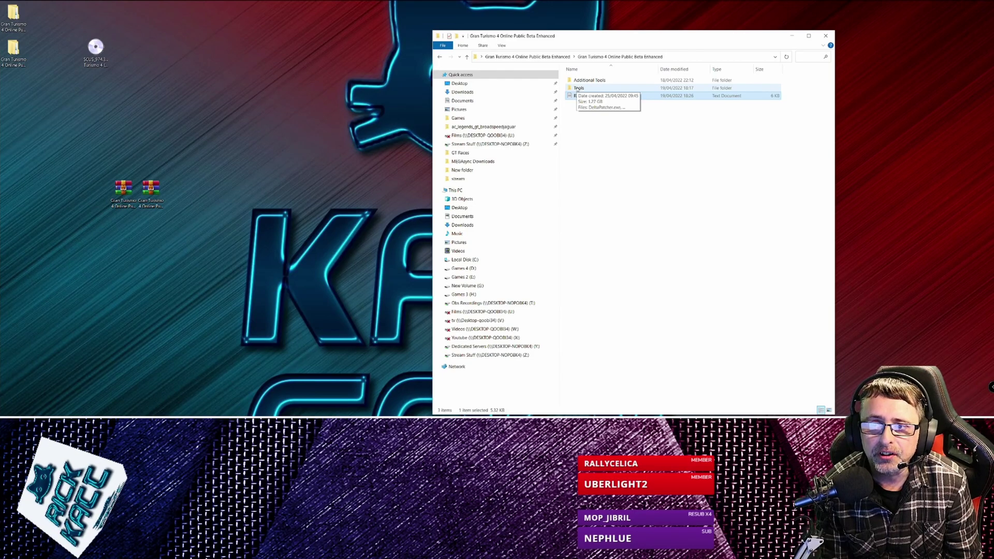
# Step: Open the mod's Tools folder and run DeltaPatcher.exe
pyautogui.doubleClick(578, 89)
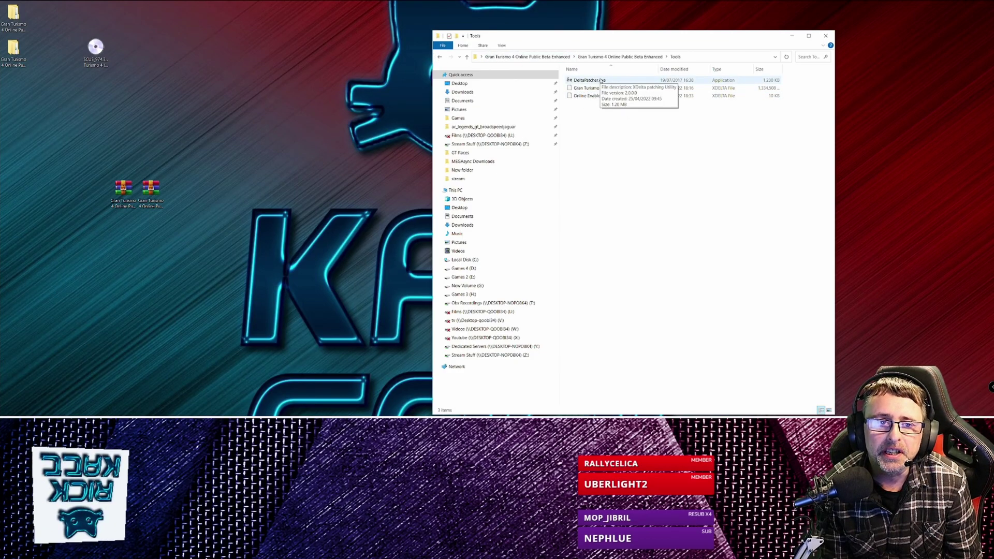
pyautogui.doubleClick(601, 80)
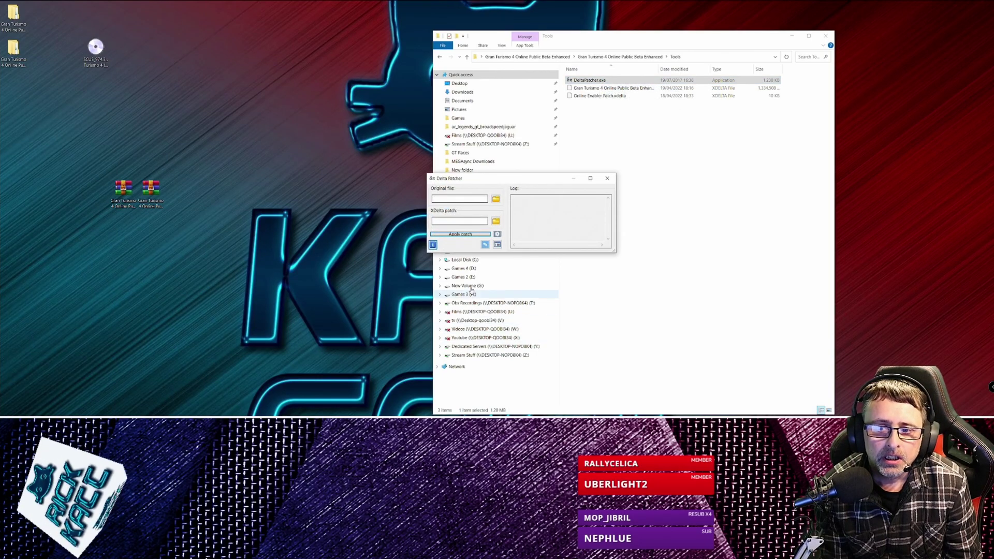
# Step: Load the Gran Turismo 4 ISO from the desktop as Delta Patcher's original file
pyautogui.click(496, 199)
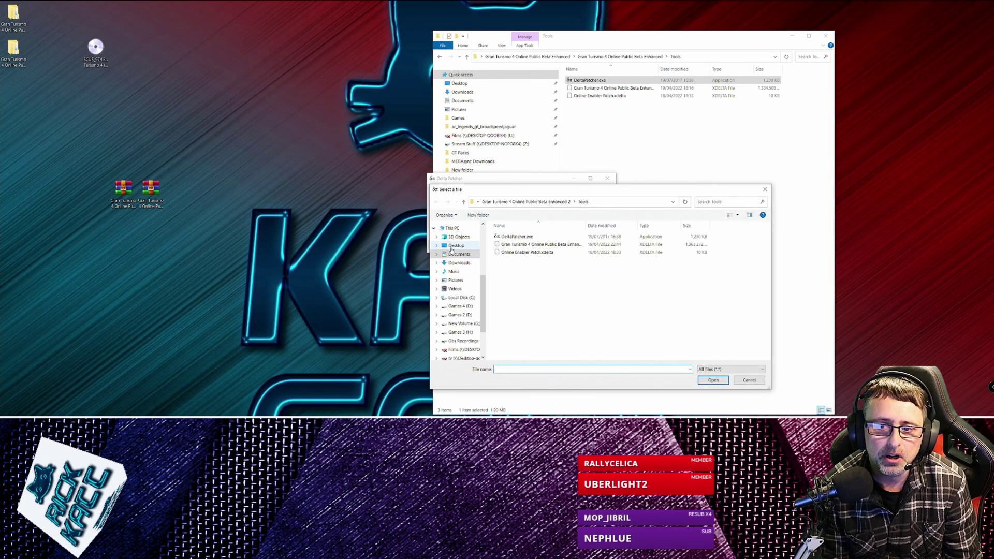
pyautogui.click(453, 247)
pyautogui.click(554, 291)
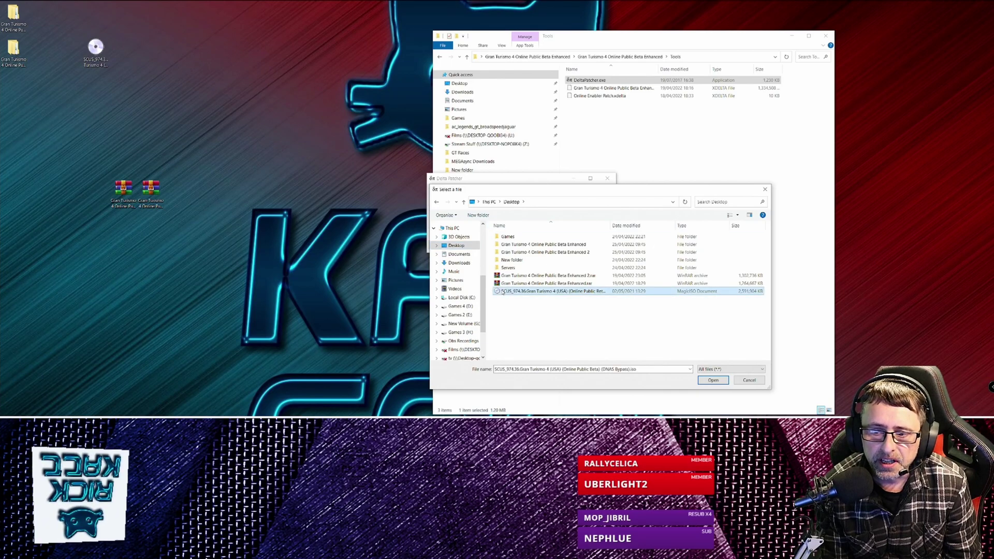
pyautogui.click(724, 381)
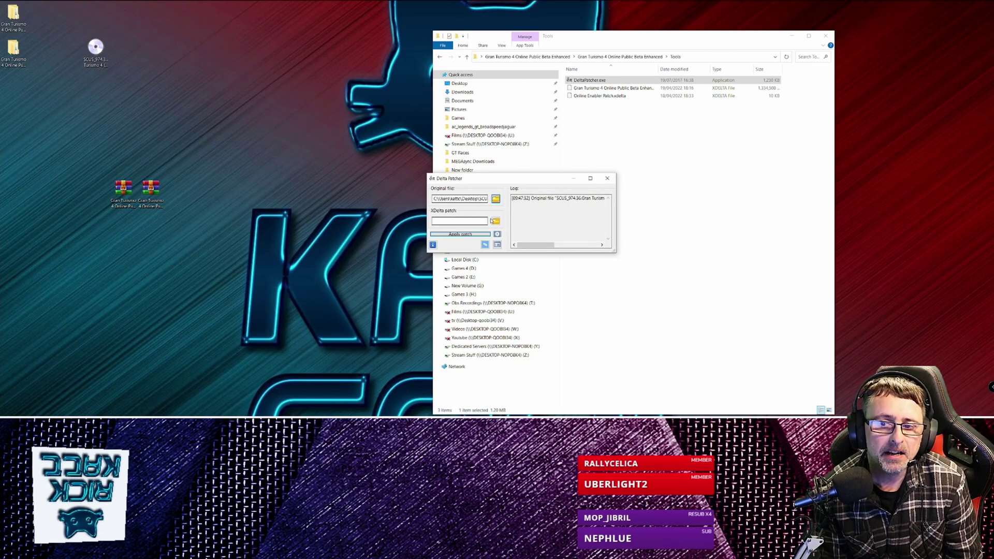
# Step: Browse to the mod's Tools folder and pick 'Gran Turismo 4 Online Public Beta Enhanced.xdelta'
pyautogui.click(495, 222)
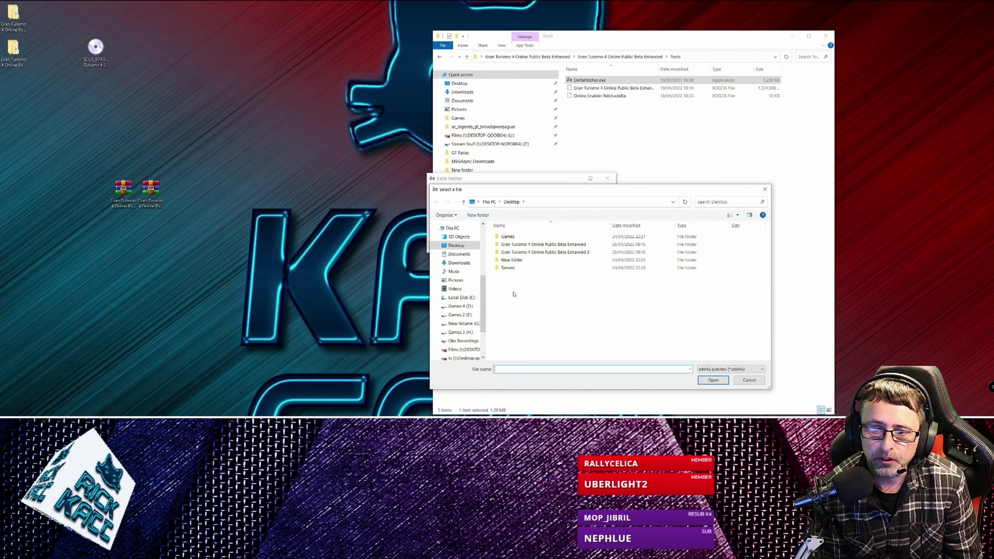
pyautogui.doubleClick(524, 244)
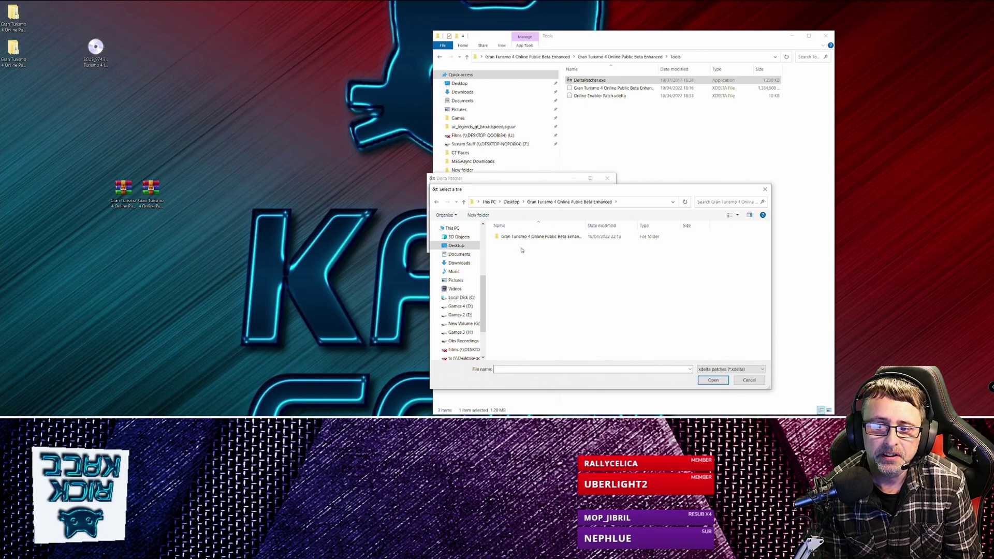
pyautogui.doubleClick(520, 237)
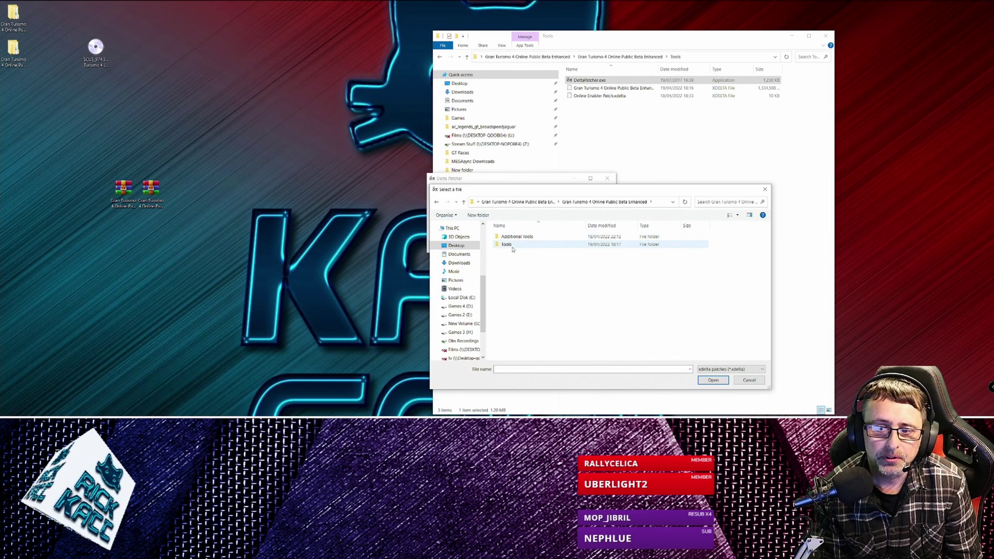
pyautogui.doubleClick(510, 246)
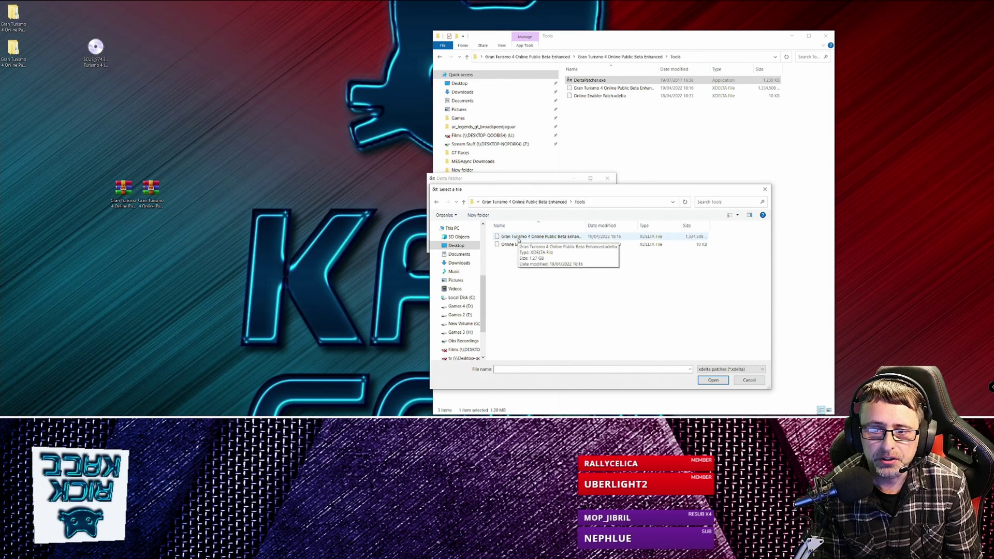
pyautogui.click(519, 239)
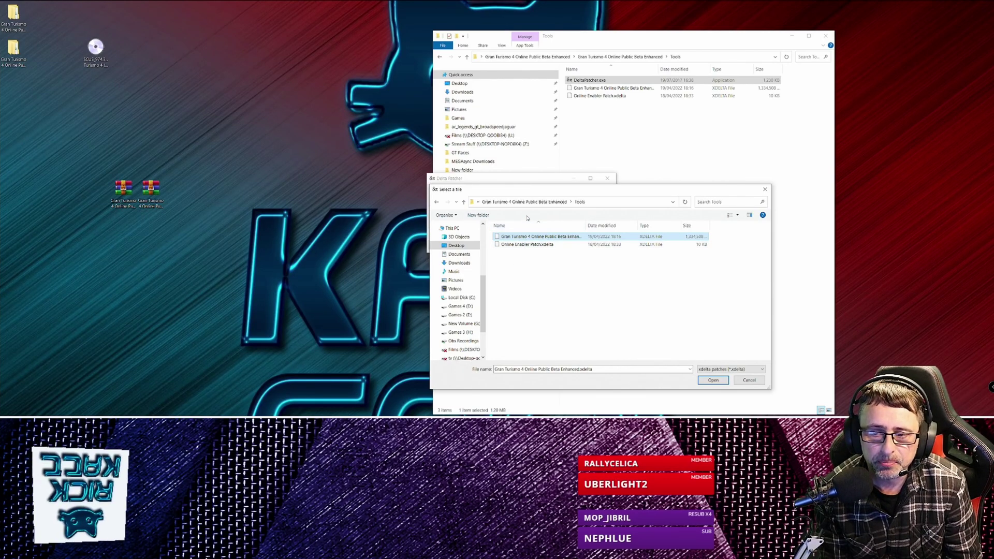
# Step: Load the Enhanced xdelta, disable checksum validation, apply the patch, and close Delta Patcher after success
pyautogui.click(721, 380)
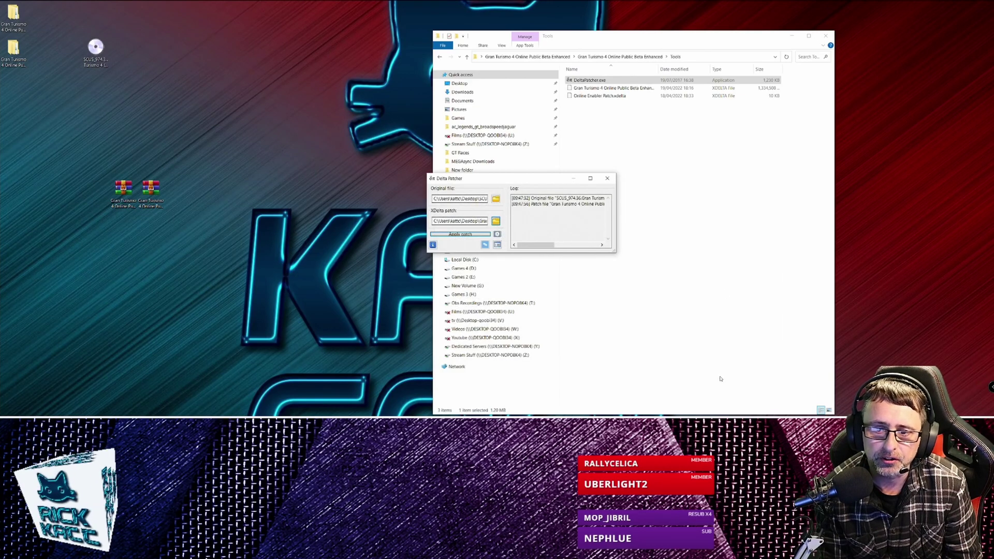
pyautogui.click(497, 235)
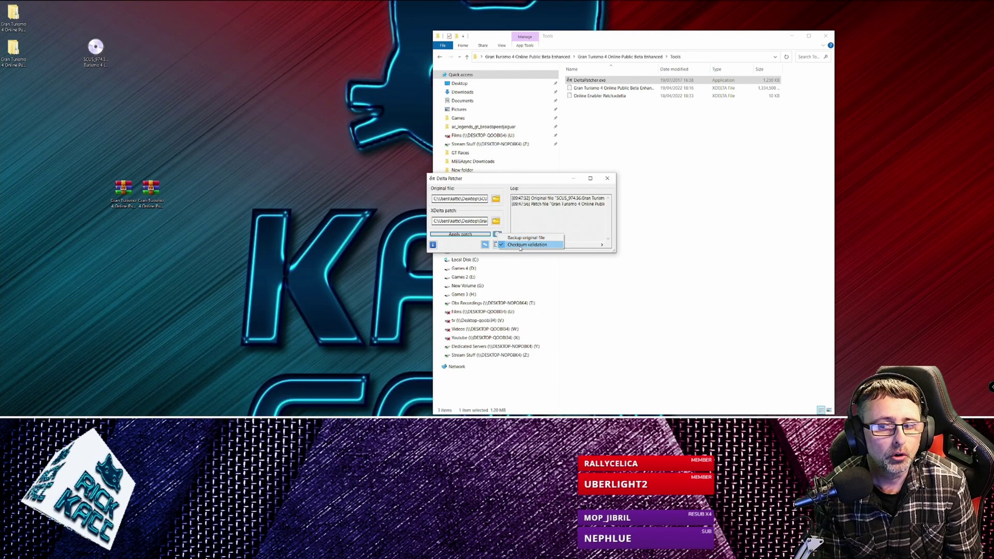
pyautogui.click(520, 245)
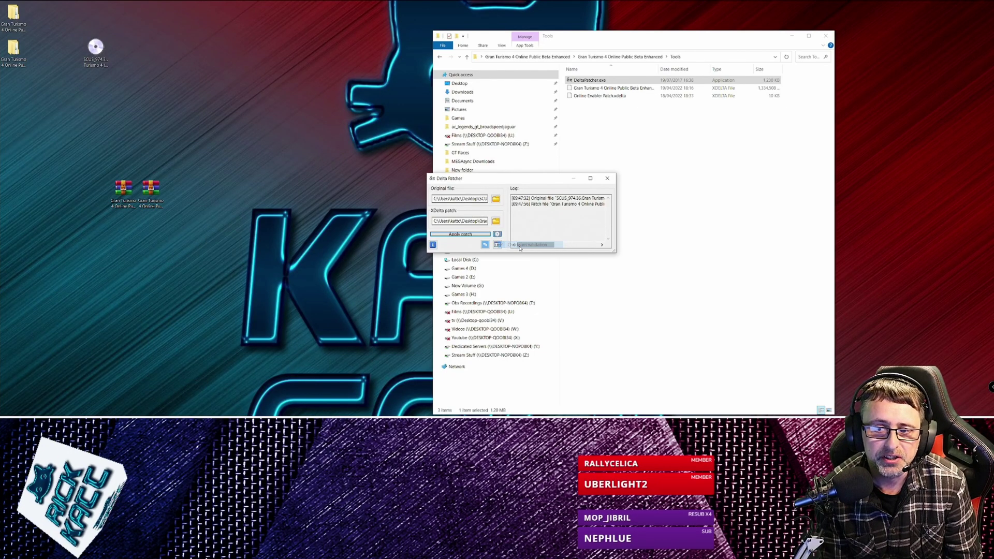
pyautogui.click(446, 236)
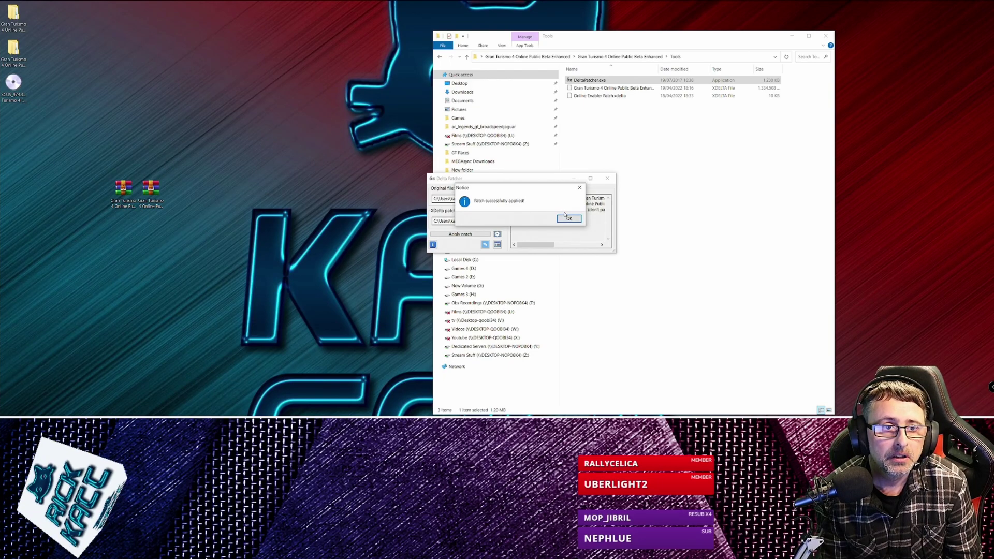
pyautogui.click(567, 218)
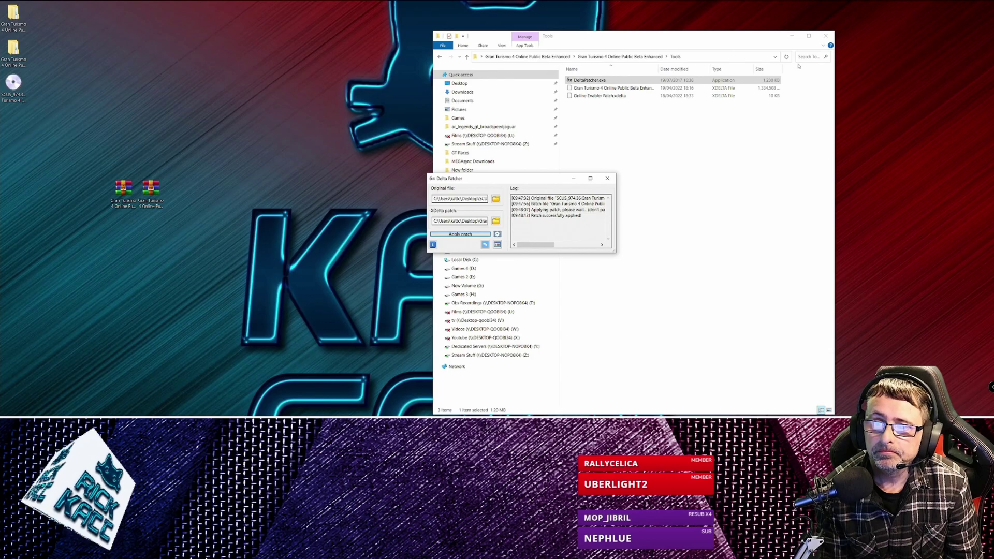
pyautogui.click(608, 179)
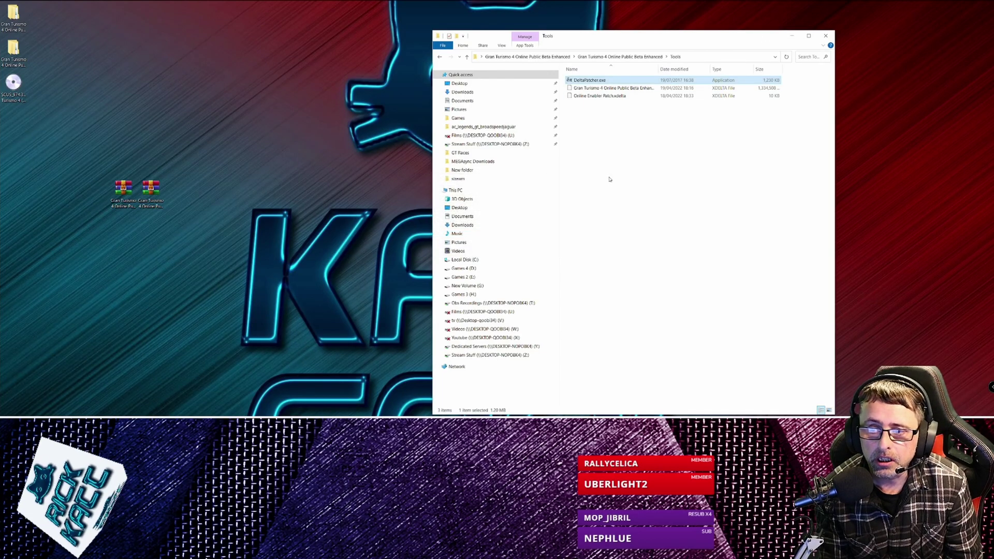
# Step: Close the Tools folder window and drop the disc image beneath the two mod folders
pyautogui.click(791, 38)
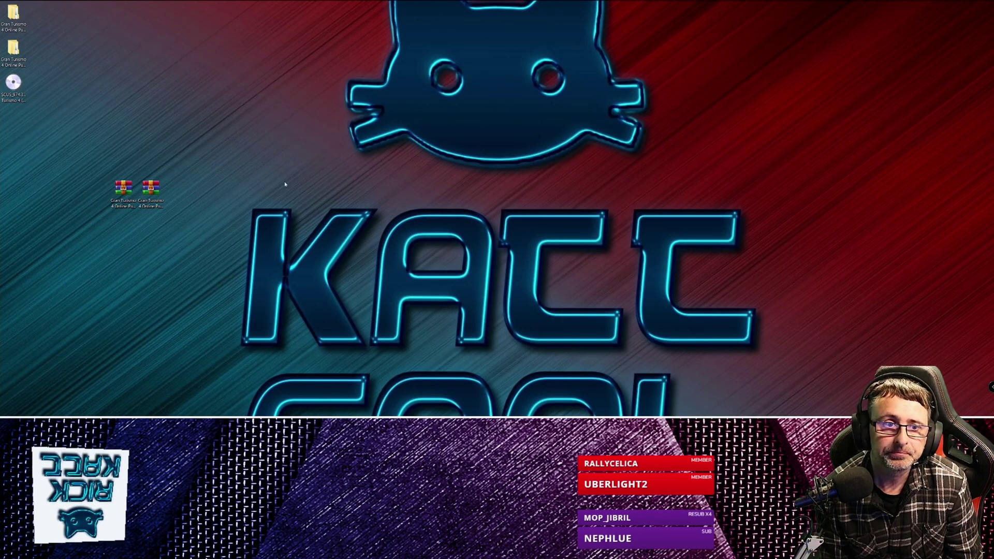
pyautogui.moveTo(20, 83); pyautogui.dragTo(207, 70)
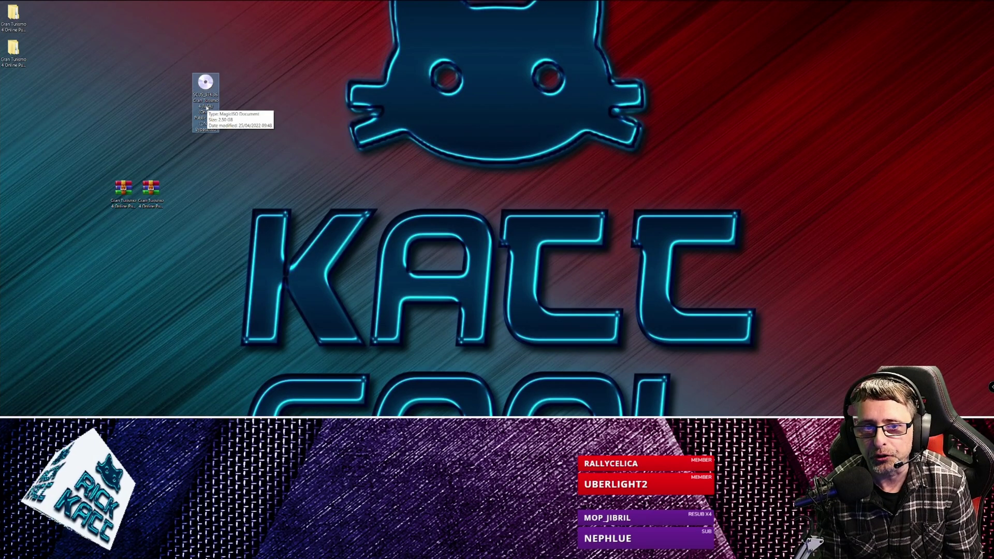
pyautogui.moveTo(206, 86); pyautogui.dragTo(40, 107)
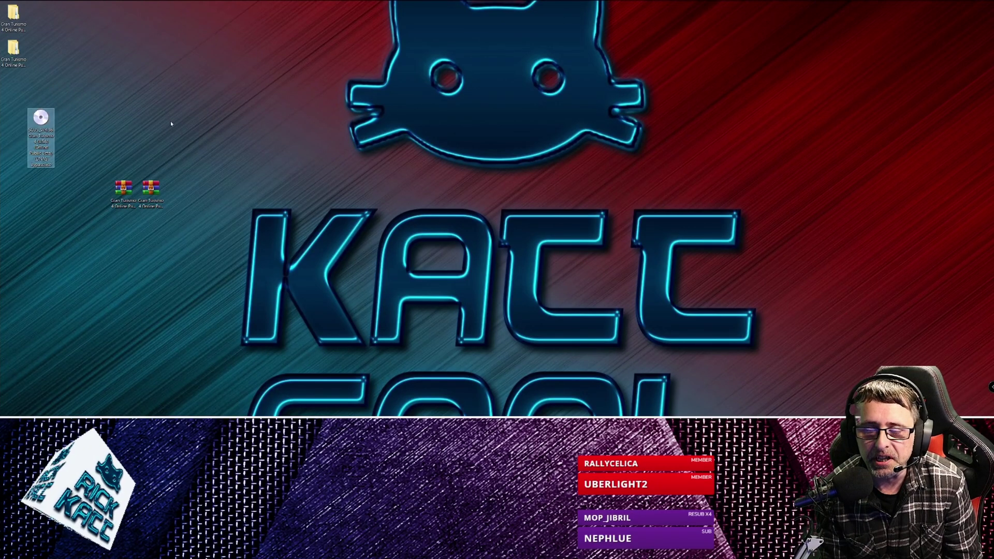